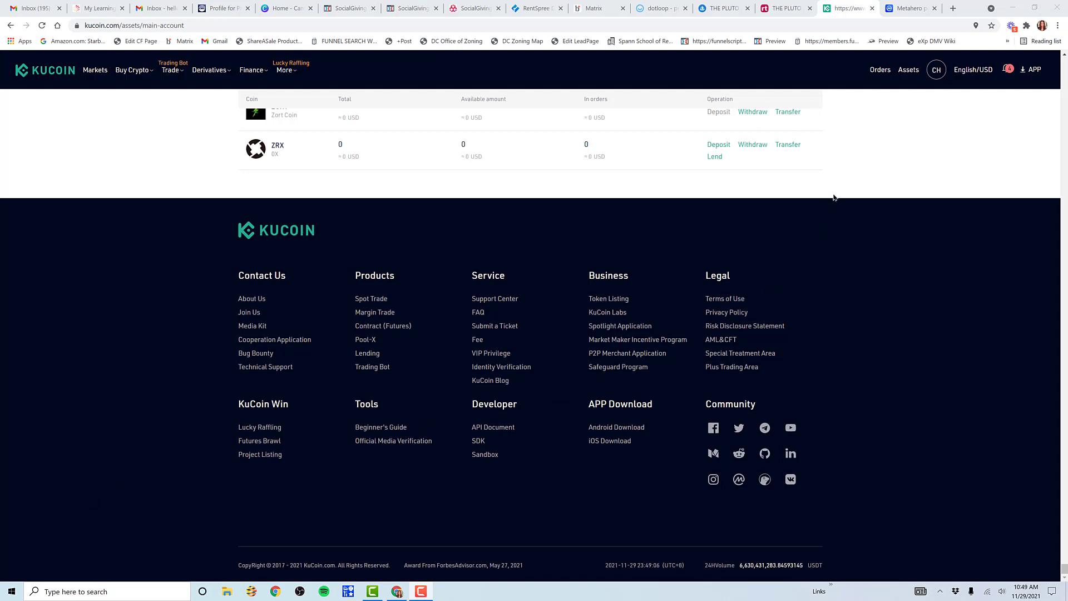
- Search CoinMarketCap for 'metahero' and open the Metahero (HERO) overview page
click(903, 10)
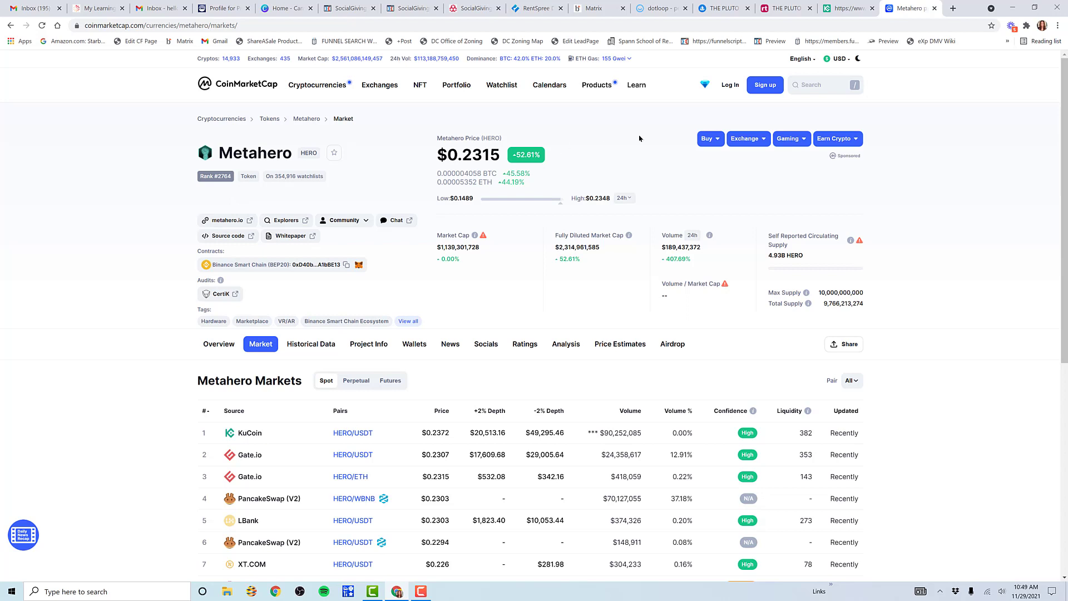
click(823, 88)
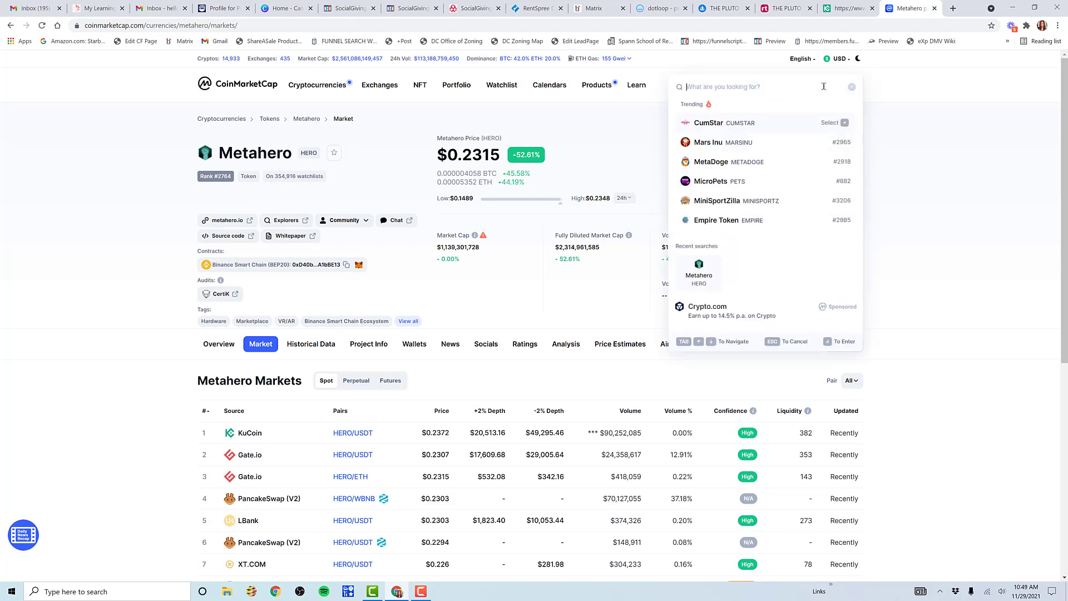
text(meta)
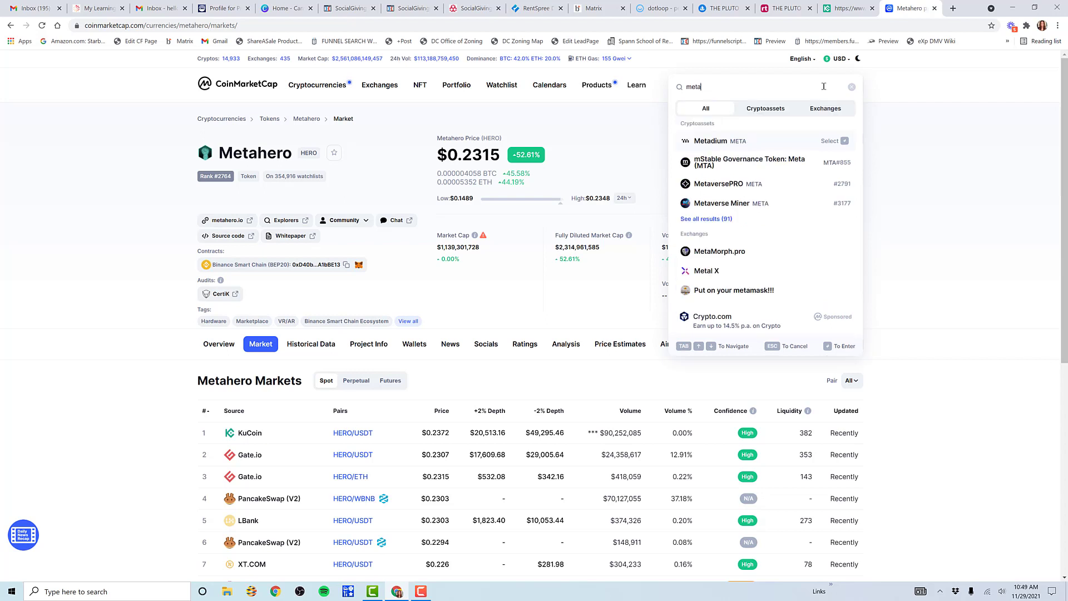
text(hero)
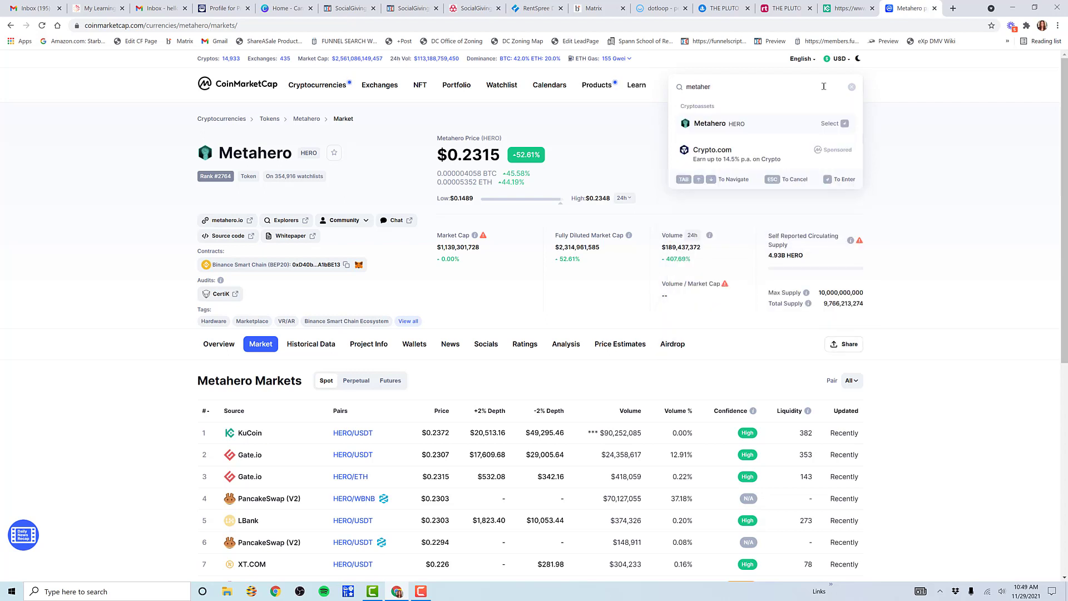
click(733, 123)
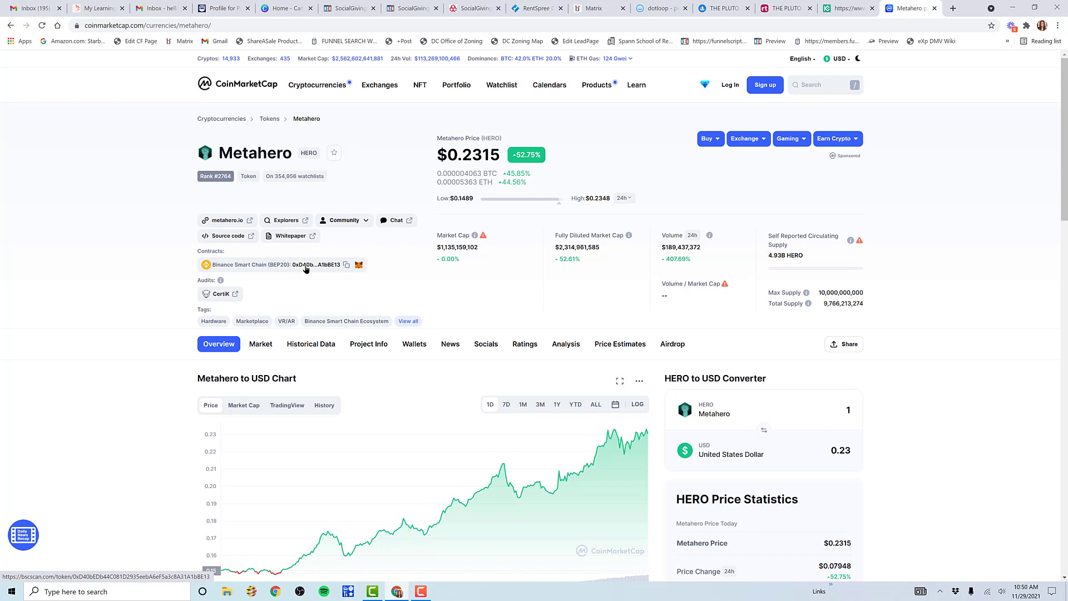
- Copy the Metahero contract address and bring up the list of HERO markets
click(346, 265)
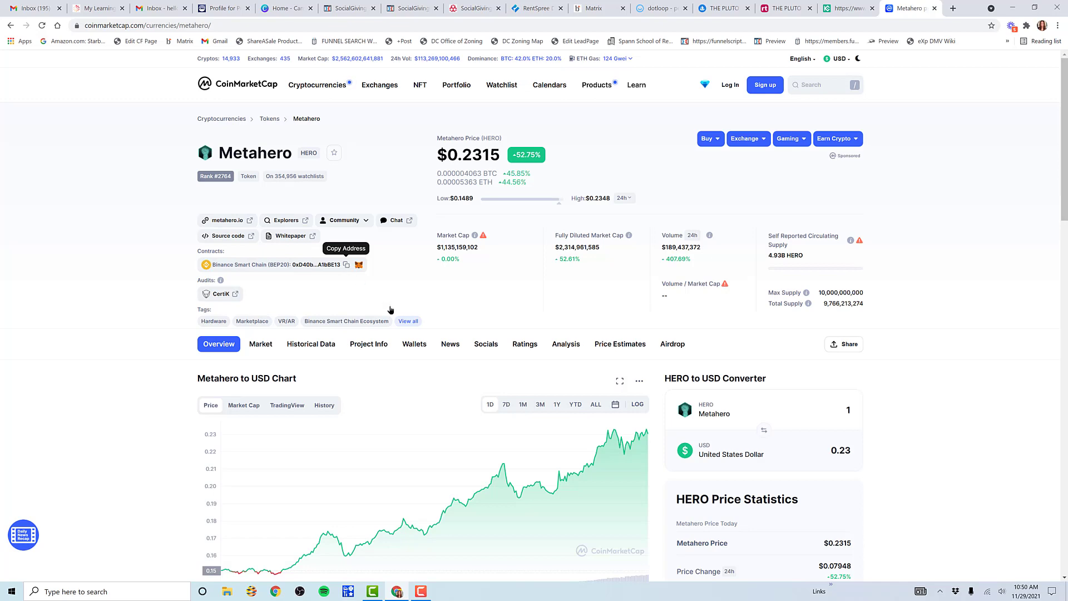
click(256, 345)
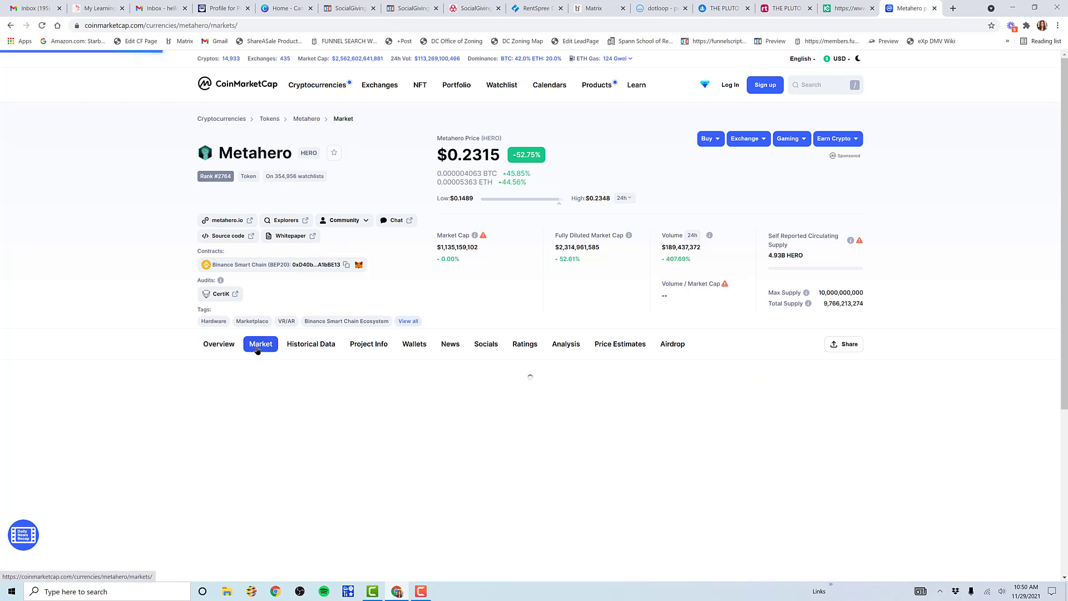
scroll(391, 414, down, 2)
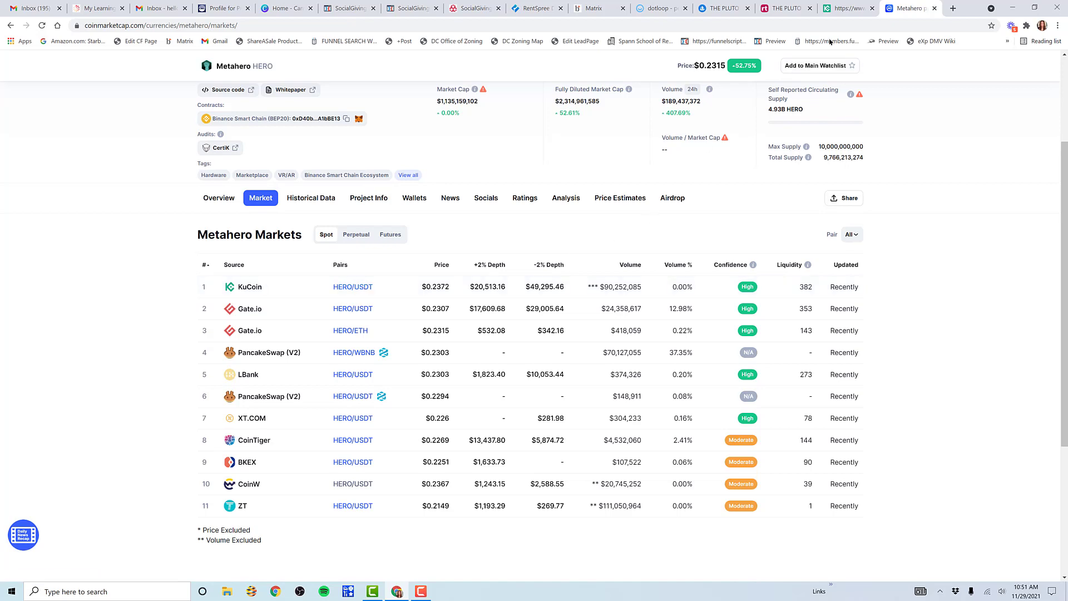
- Return to KuCoin's Main Account page, scroll to the top, and open the Assets Overview
click(842, 9)
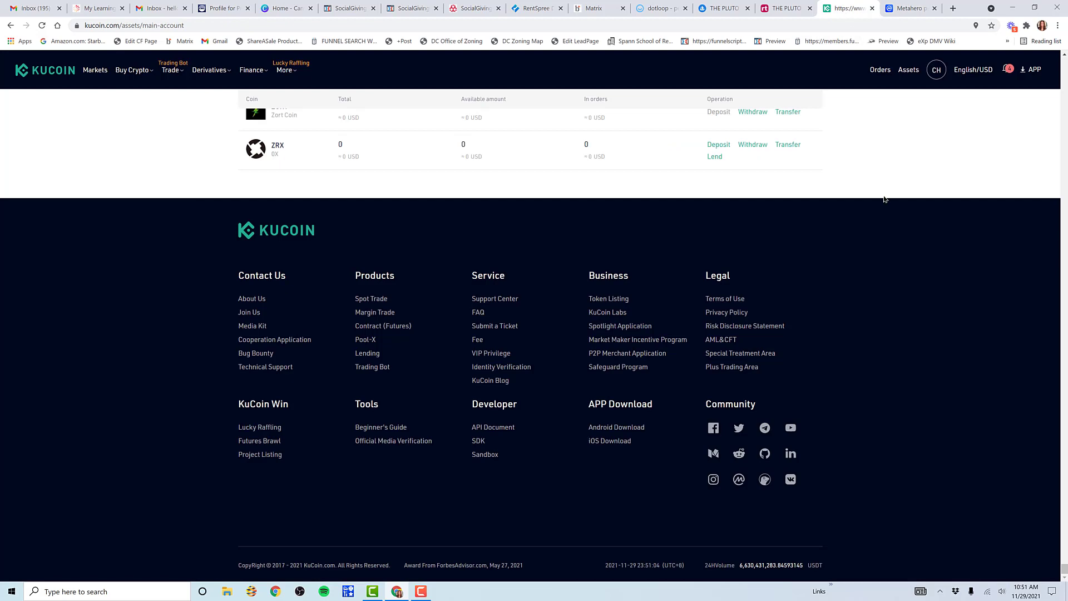
scroll(890, 216, up, 8)
scroll(889, 216, up, 10)
scroll(890, 216, up, 10)
scroll(953, 369, up, 7)
scroll(1063, 495, up, 3)
drag(1062, 493, 1063, 63)
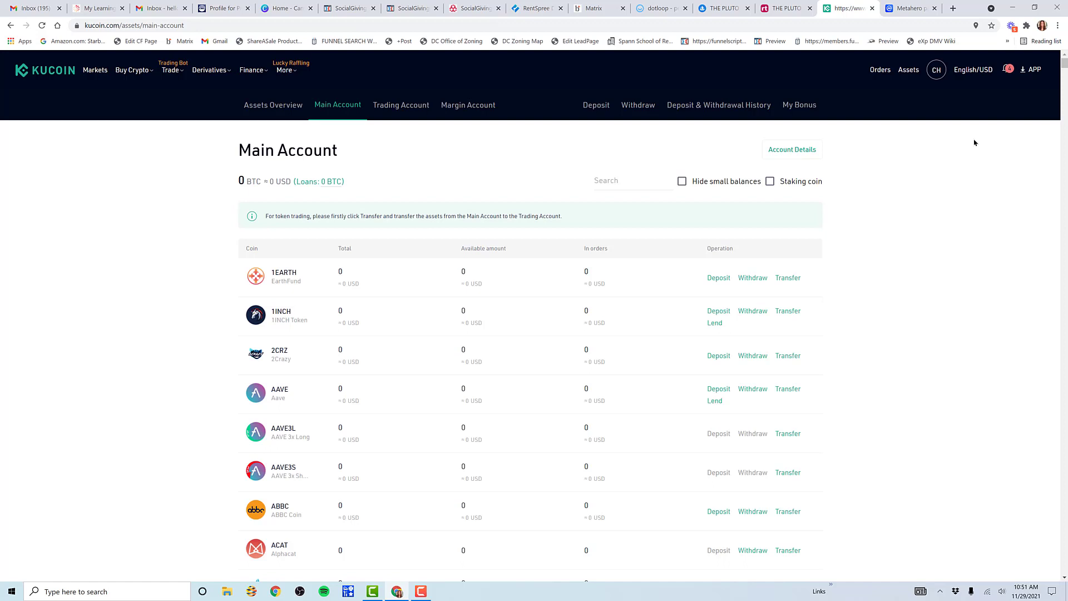
click(908, 71)
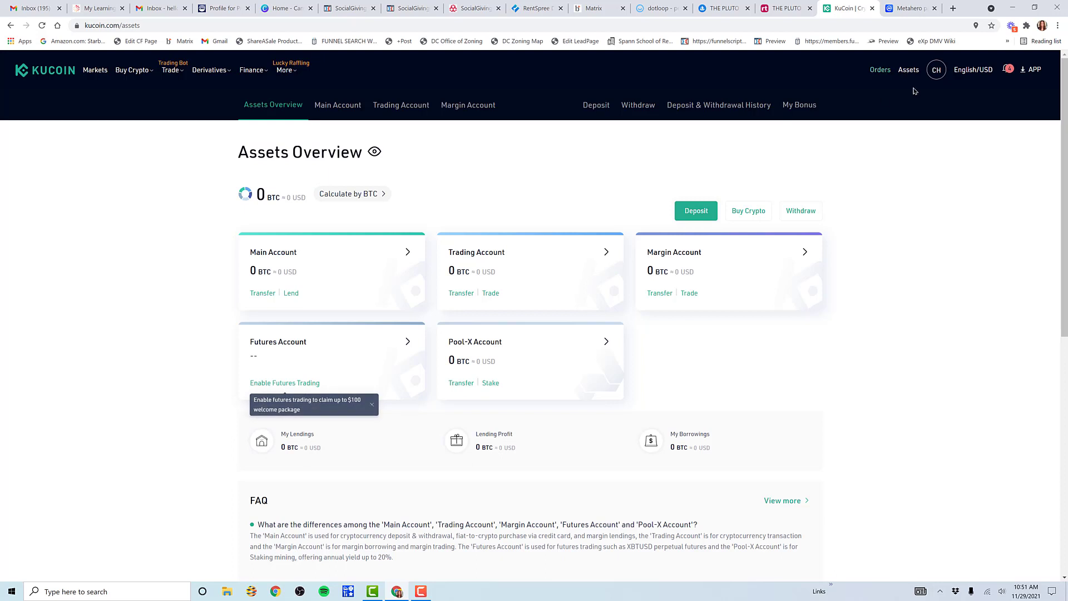
mouse_move(908, 74)
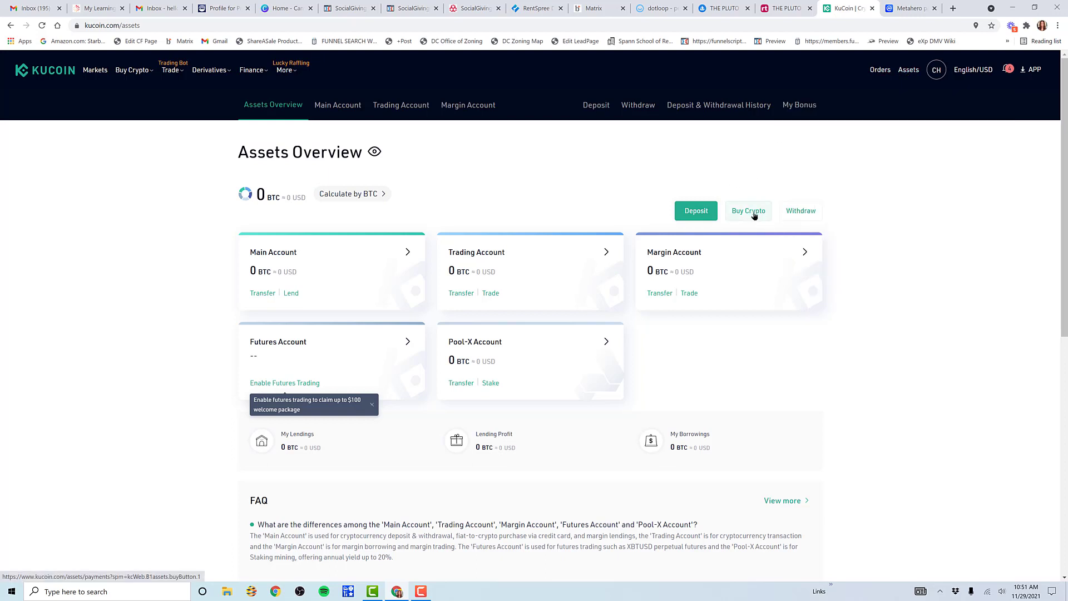
- Set up a Buy Crypto order spending 100 USD on USDT, quoted at 86.01 USDT via Banxa
click(748, 211)
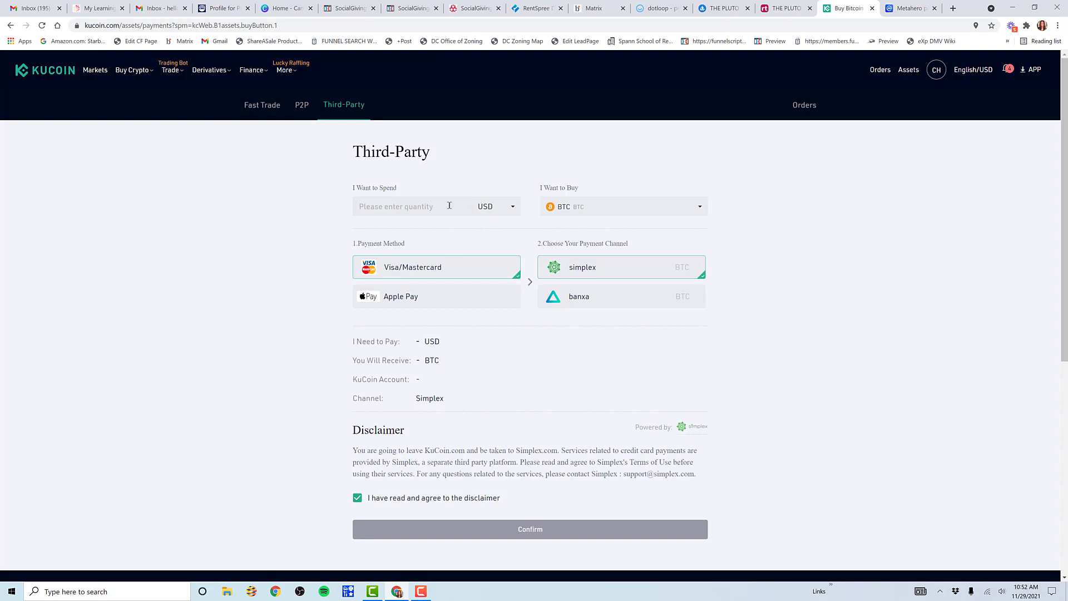
click(449, 205)
text(100)
click(593, 209)
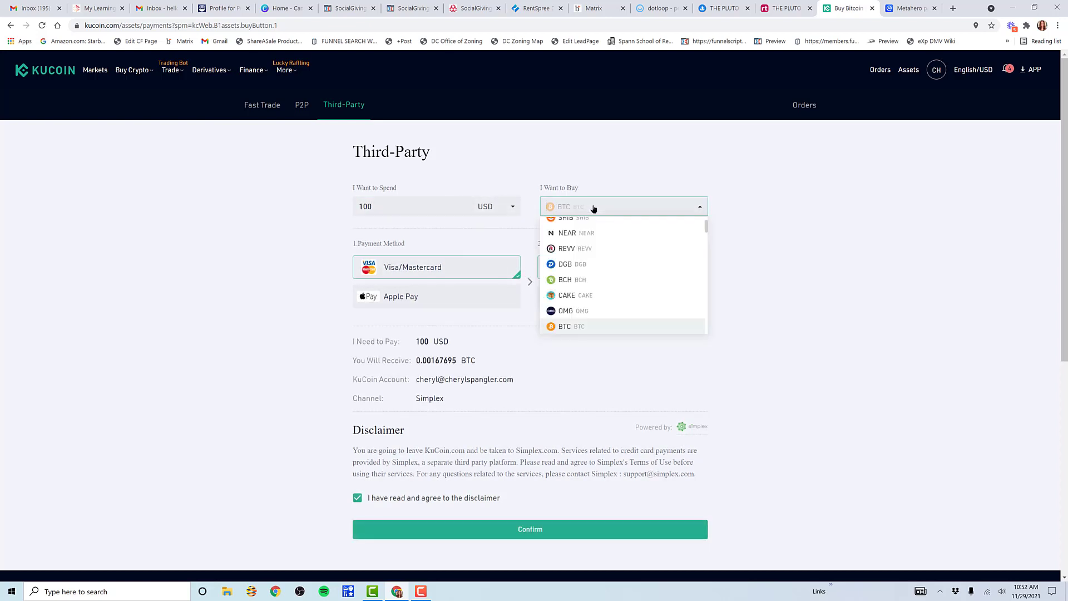
text(usd)
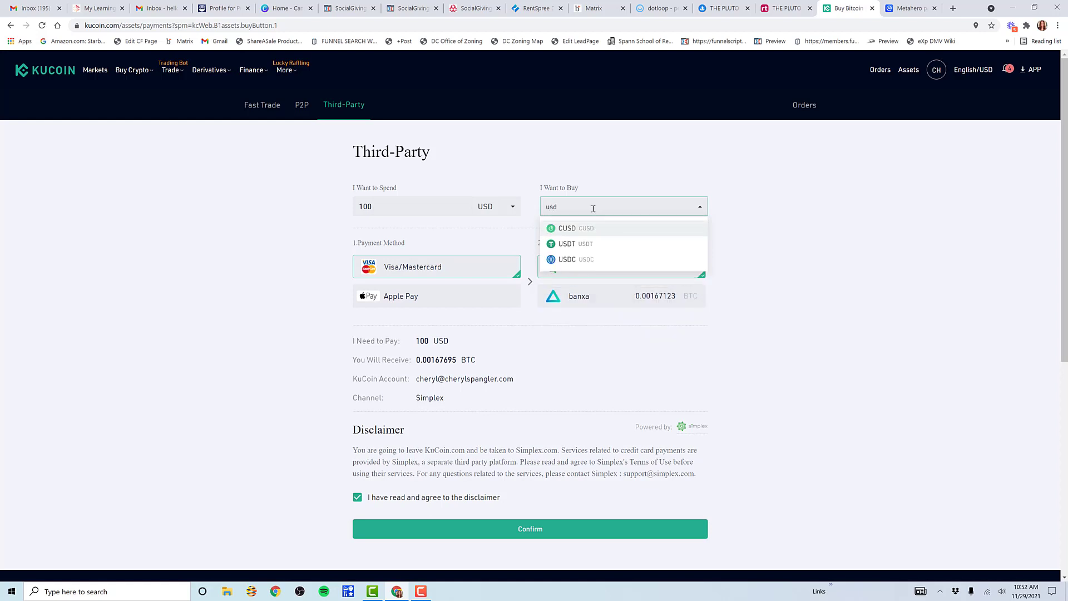
click(577, 244)
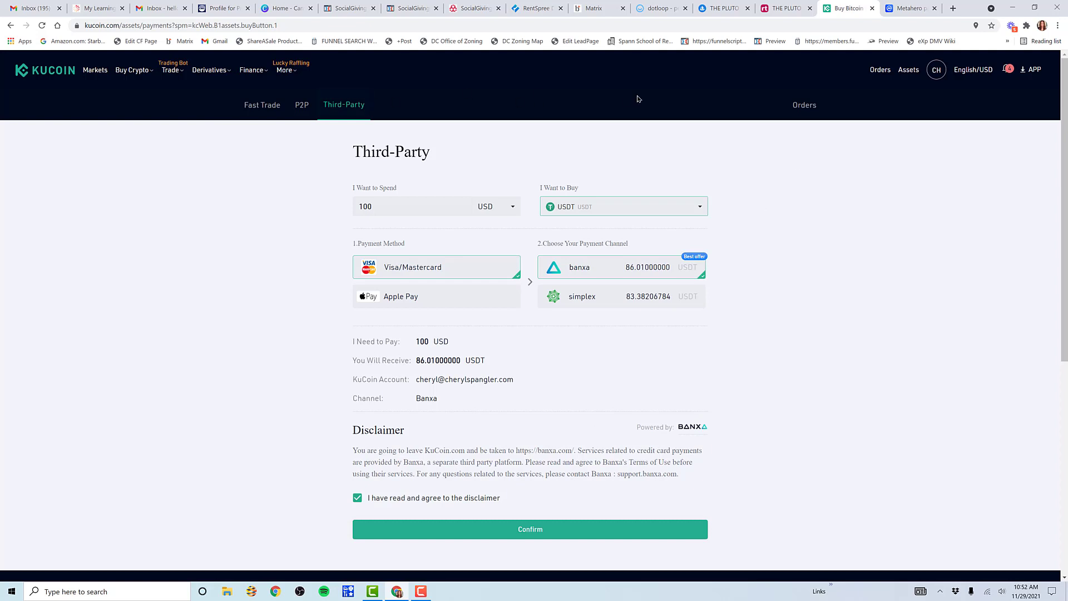
- Go back from the buy form to the KuCoin Assets Overview
click(912, 73)
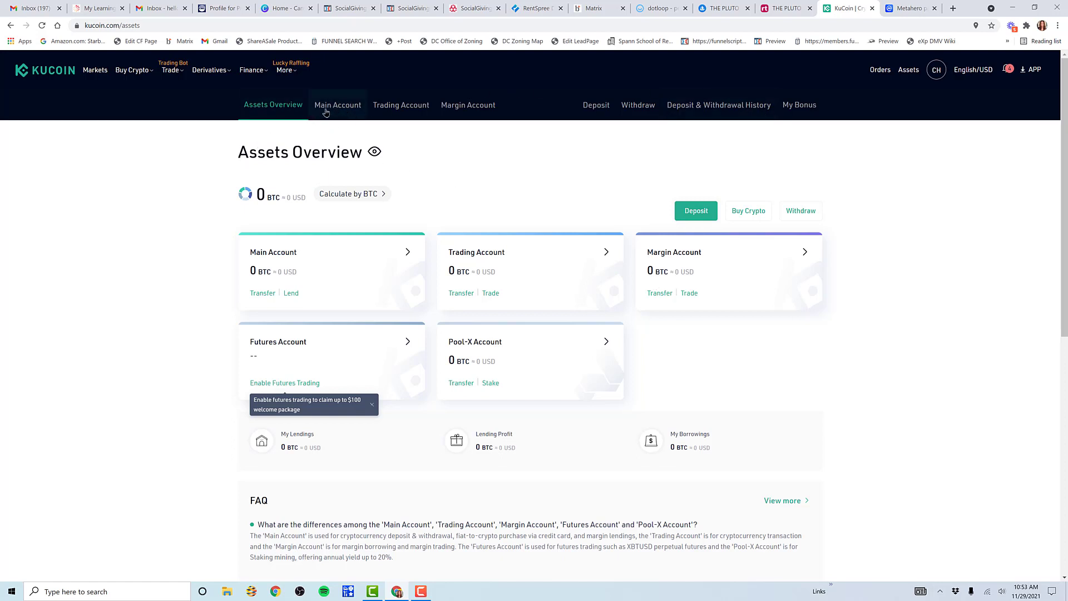
- Show every coin in the Main Account list, toggling Hide small balances on and off, then start a coin search
click(337, 105)
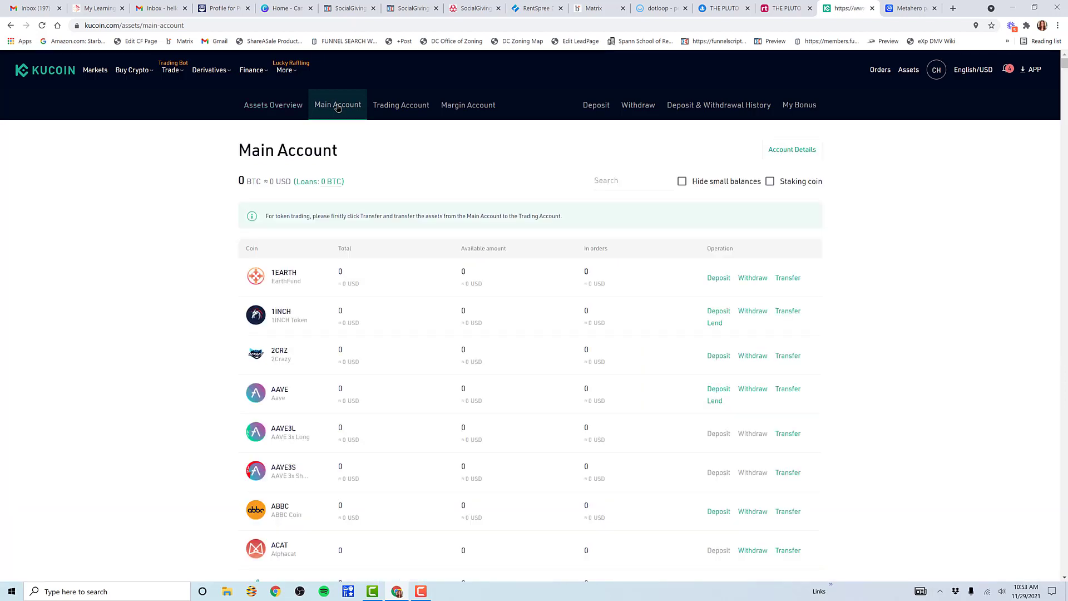
click(682, 182)
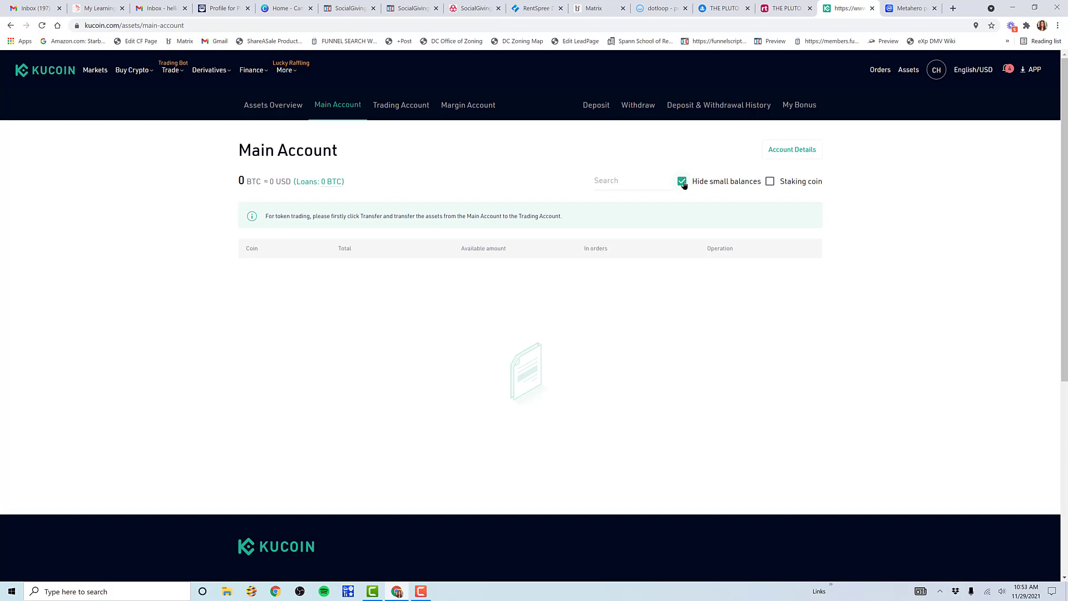
click(683, 181)
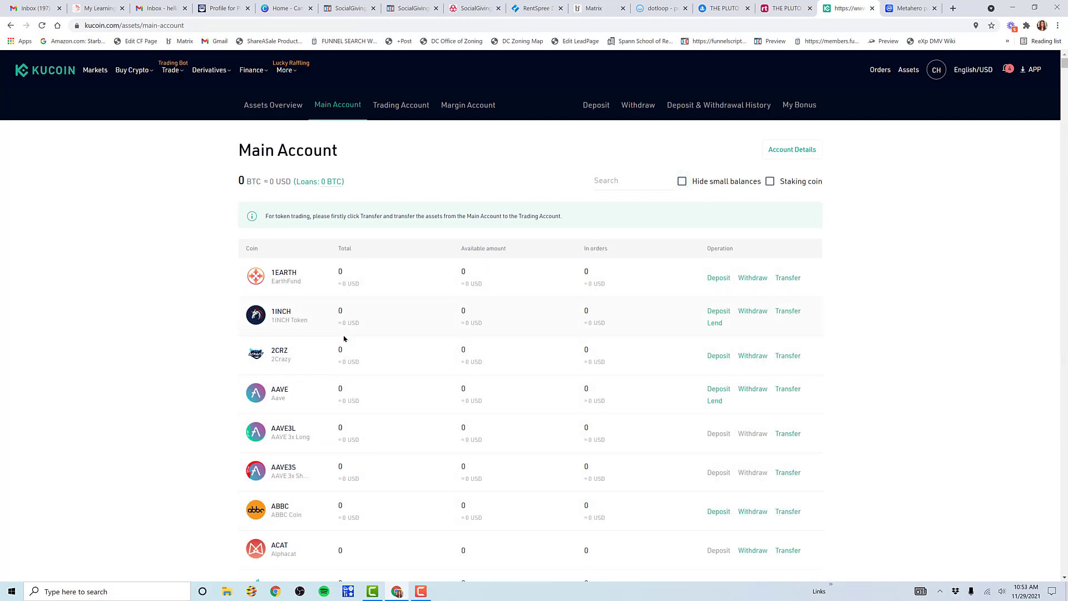
click(604, 180)
- Search the Main Account coin list for 'usdt'
text(usd)
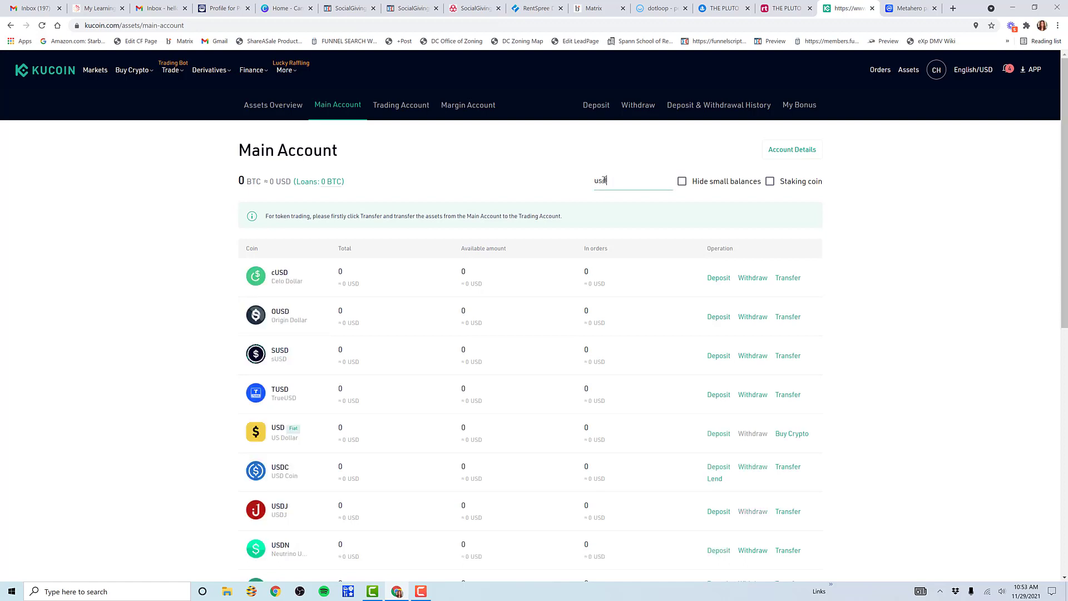
text(t)
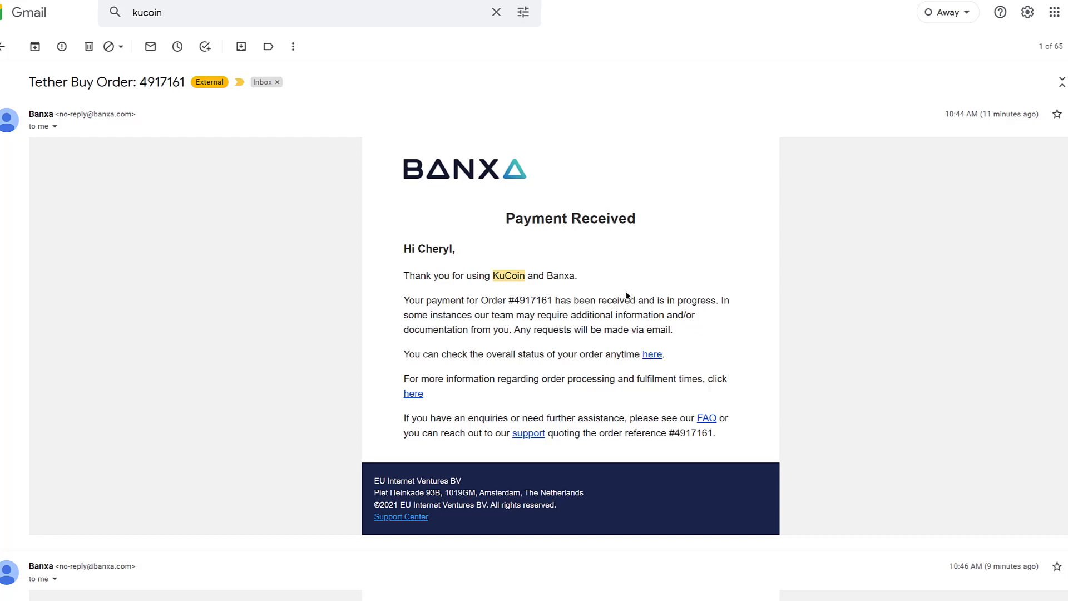
- Scroll through the Banxa emails confirming the 311.97 Tether purchase went to KuCoin
scroll(626, 296, down, 9)
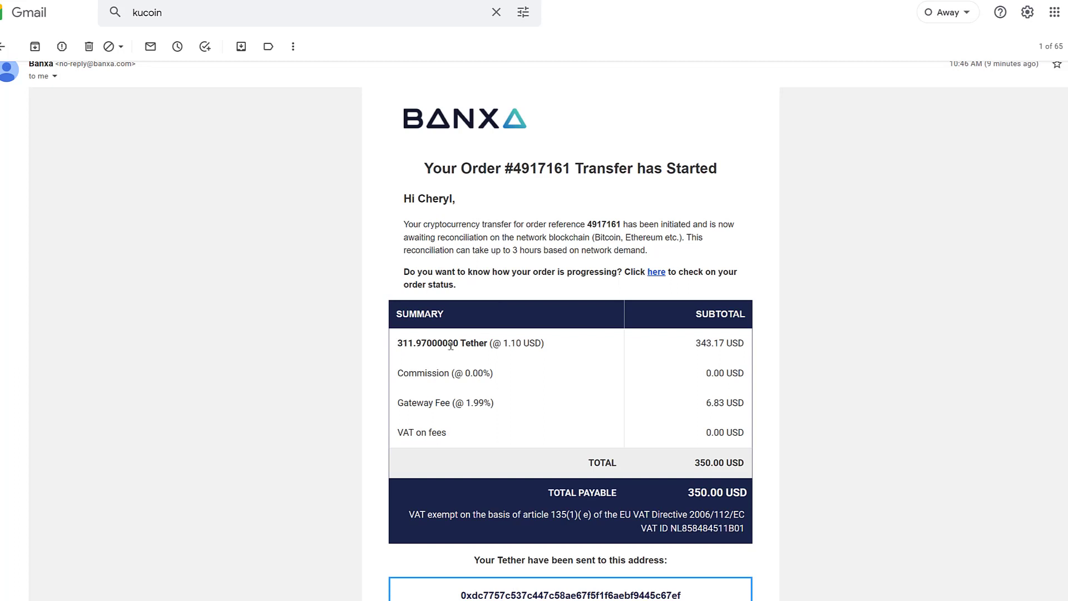
scroll(450, 344, down, 1)
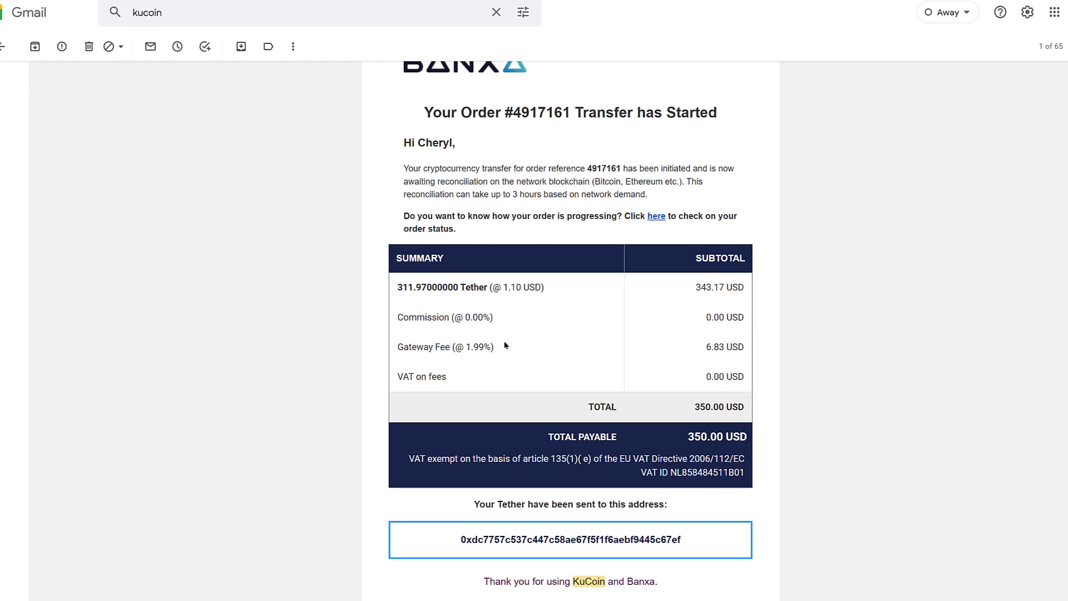
scroll(518, 346, down, 2)
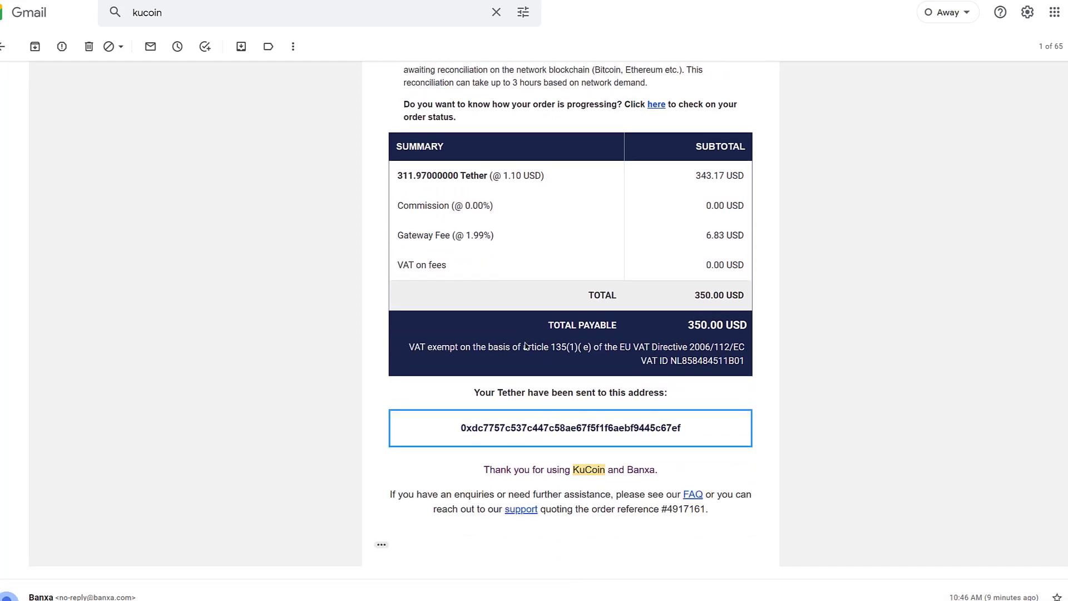
scroll(525, 344, down, 8)
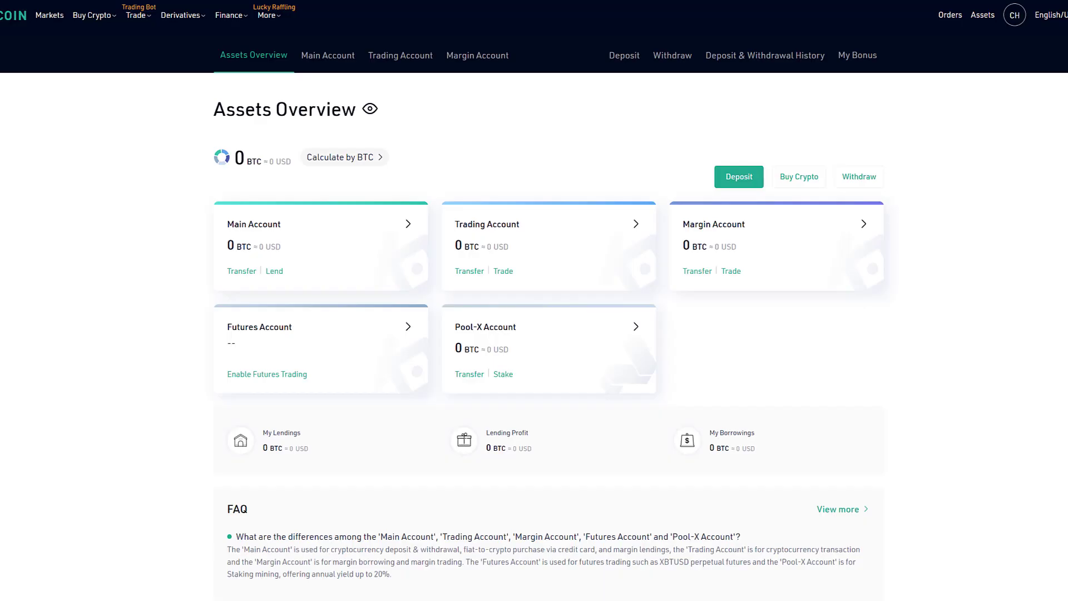
- Reload the Assets Overview to show the 0.00546339 BTC deposit in the Main Account
right_click(129, 184)
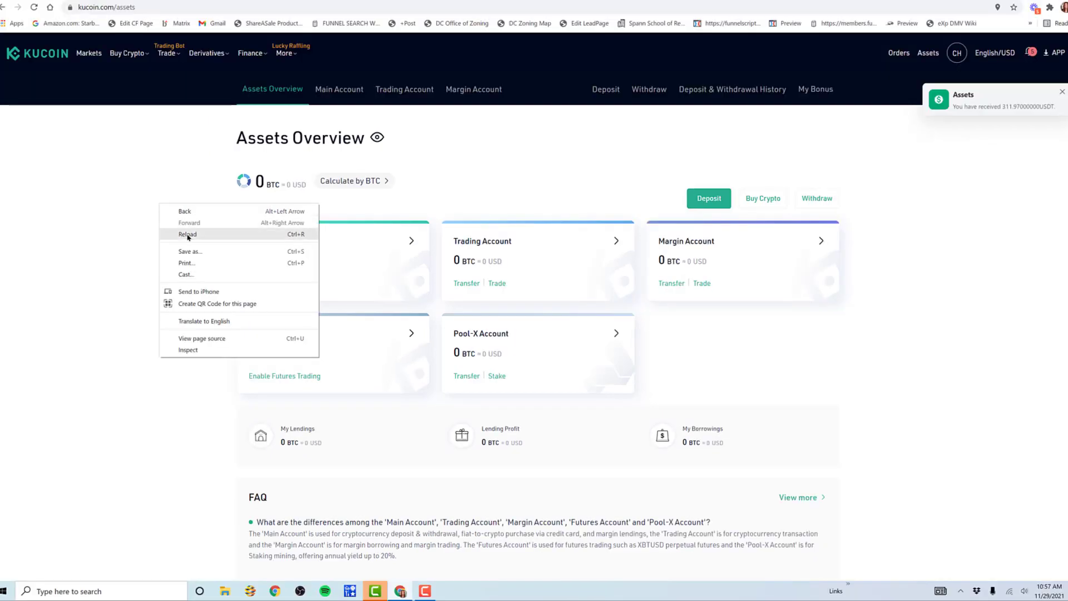
click(188, 234)
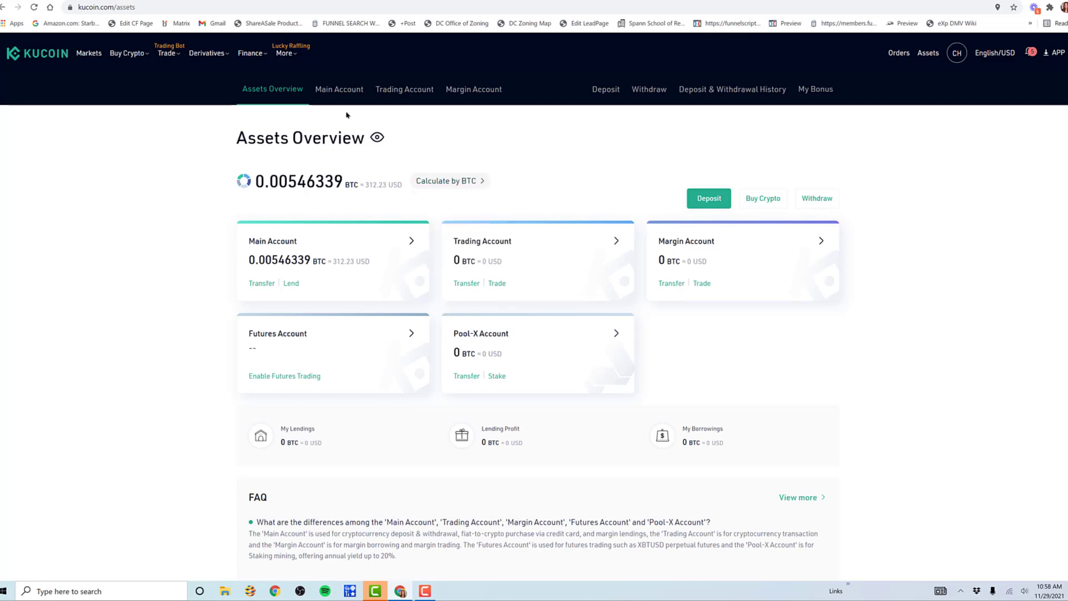
- Transfer the full 311.97 USDT from the Main Account to the Trading Account
click(333, 90)
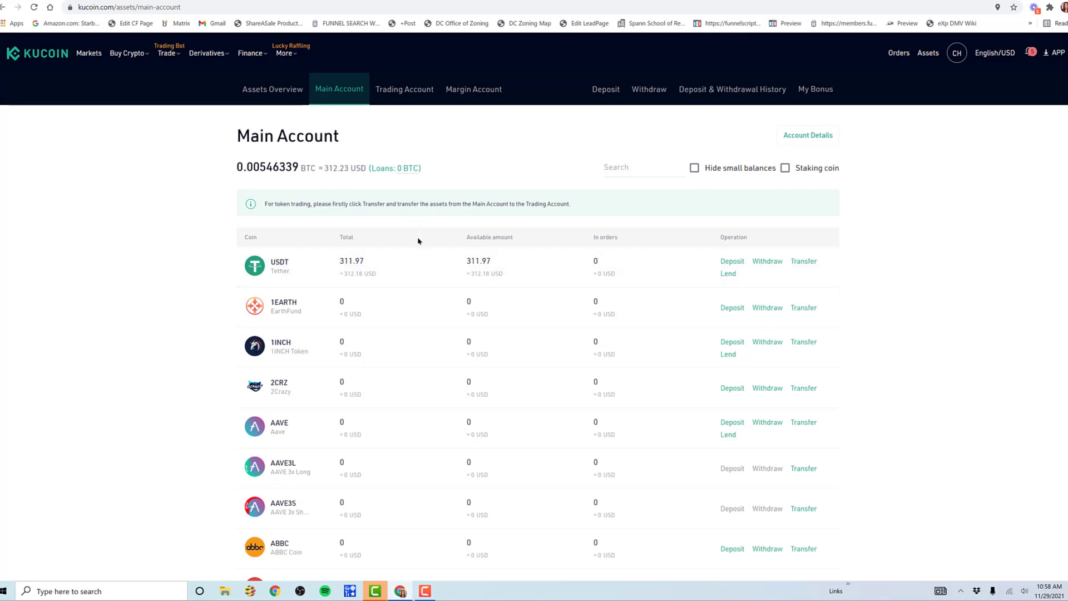
click(804, 262)
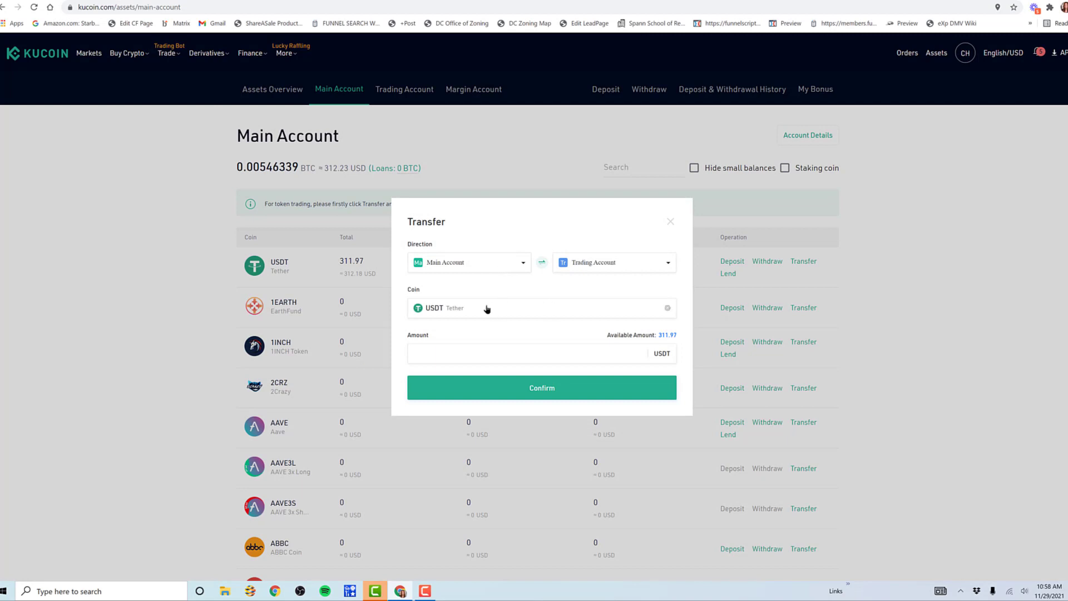
click(667, 335)
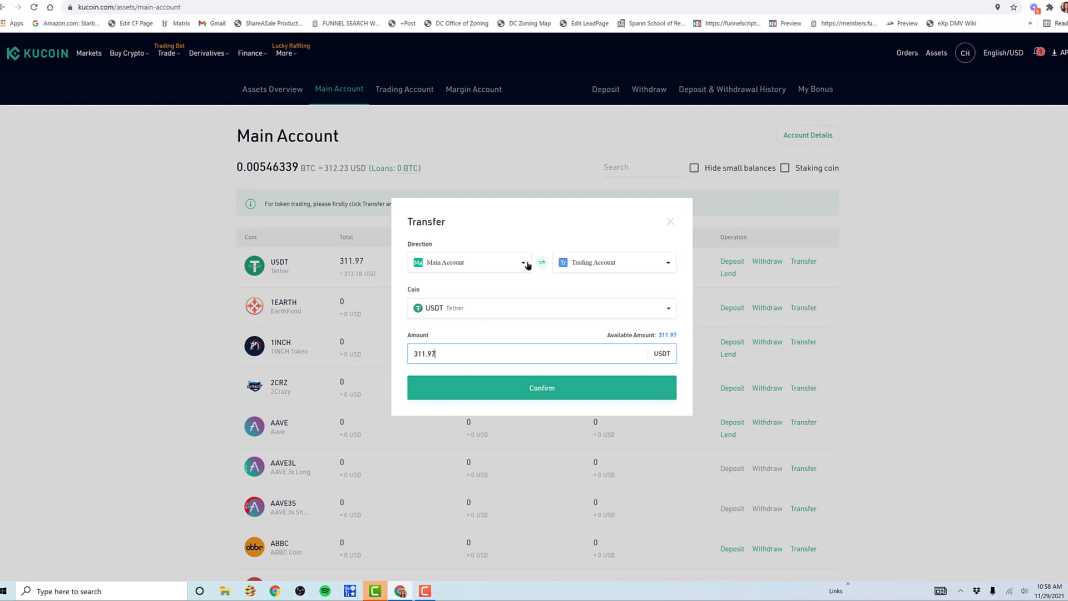
click(538, 392)
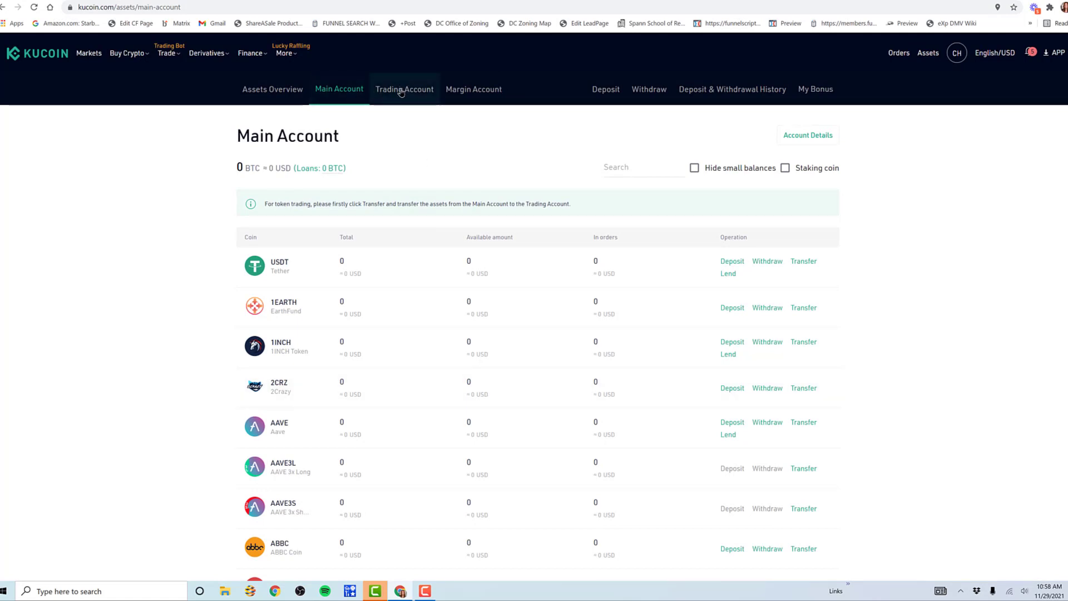
- Confirm 311.97 USDT in the Trading Account, then search 'hero' and open HERO/USDT trading
click(401, 91)
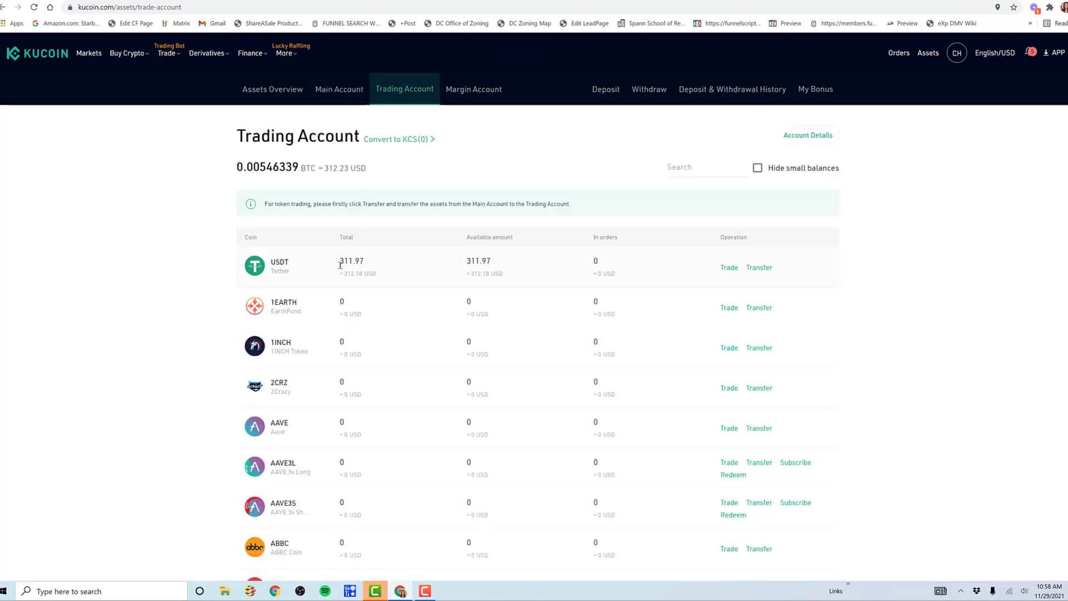
click(689, 167)
text(hero)
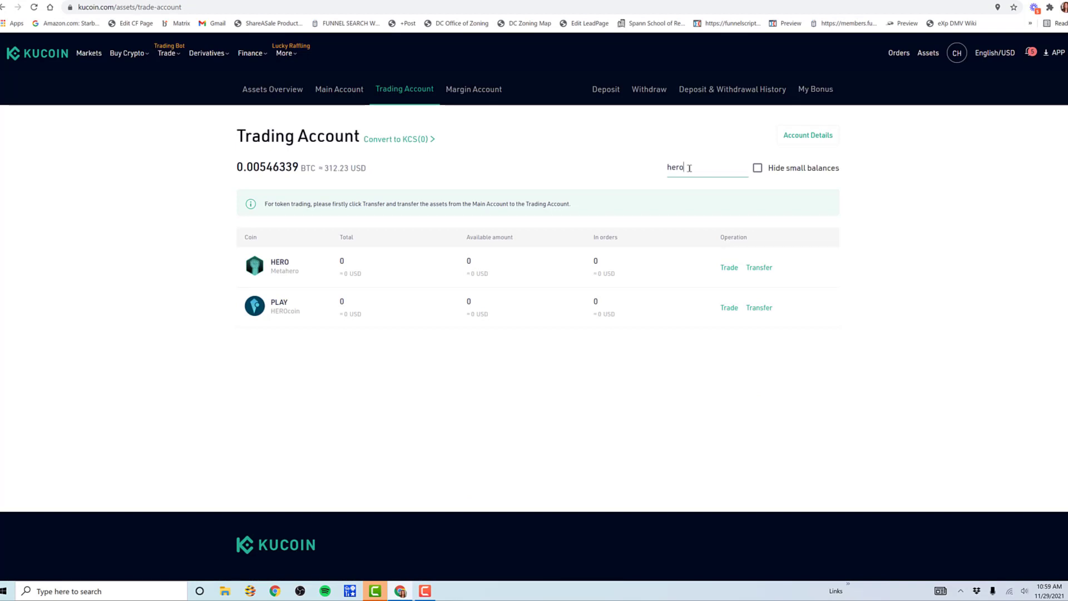
drag(688, 168, 668, 167)
click(729, 269)
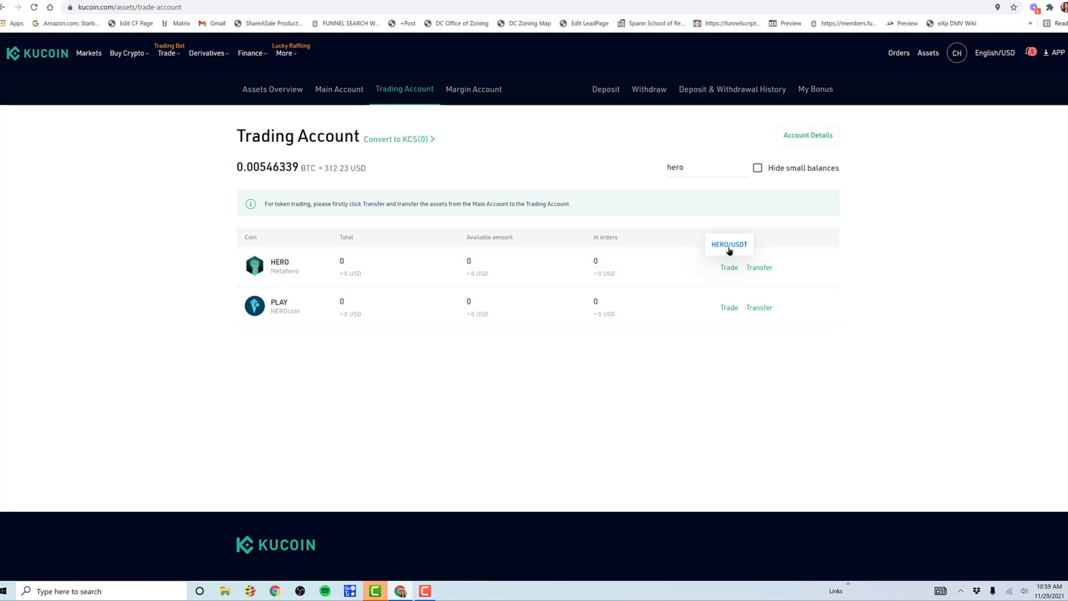
click(727, 245)
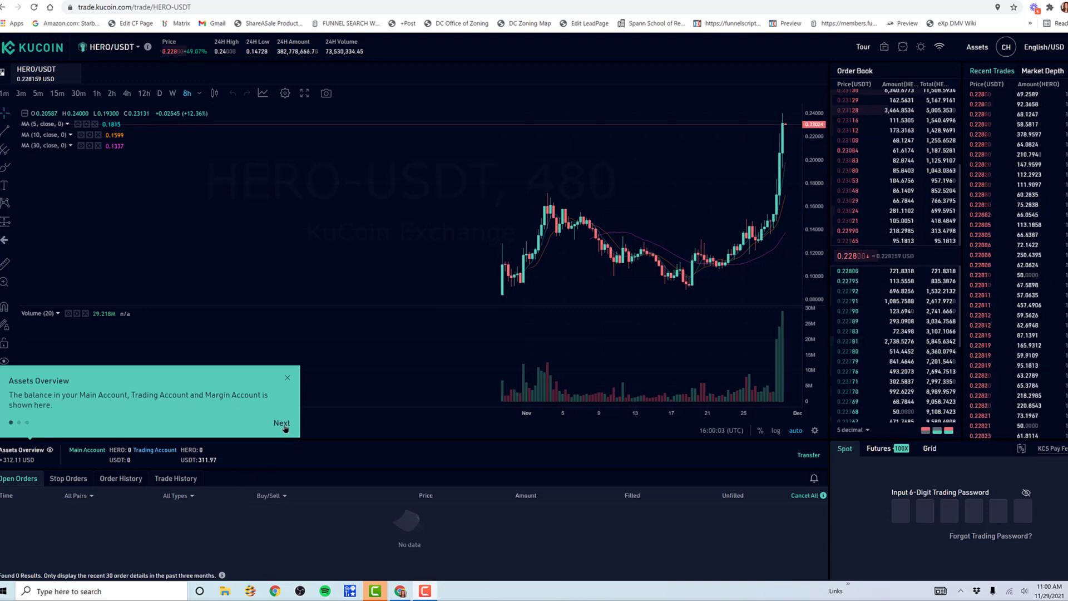
- Dismiss the trading tour tips and enter the 6-digit trading password
click(280, 422)
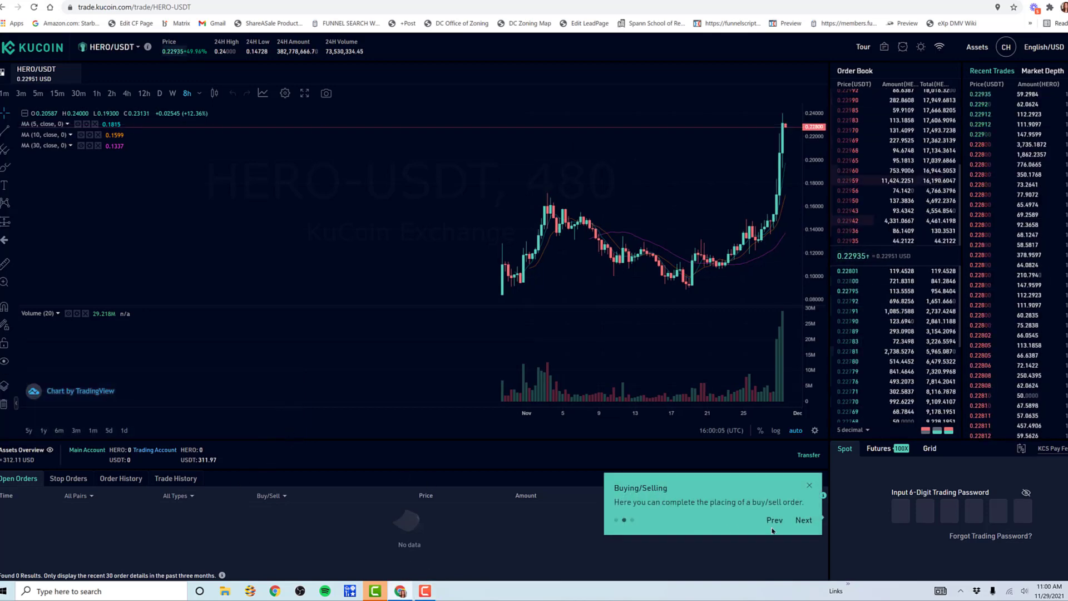
click(809, 485)
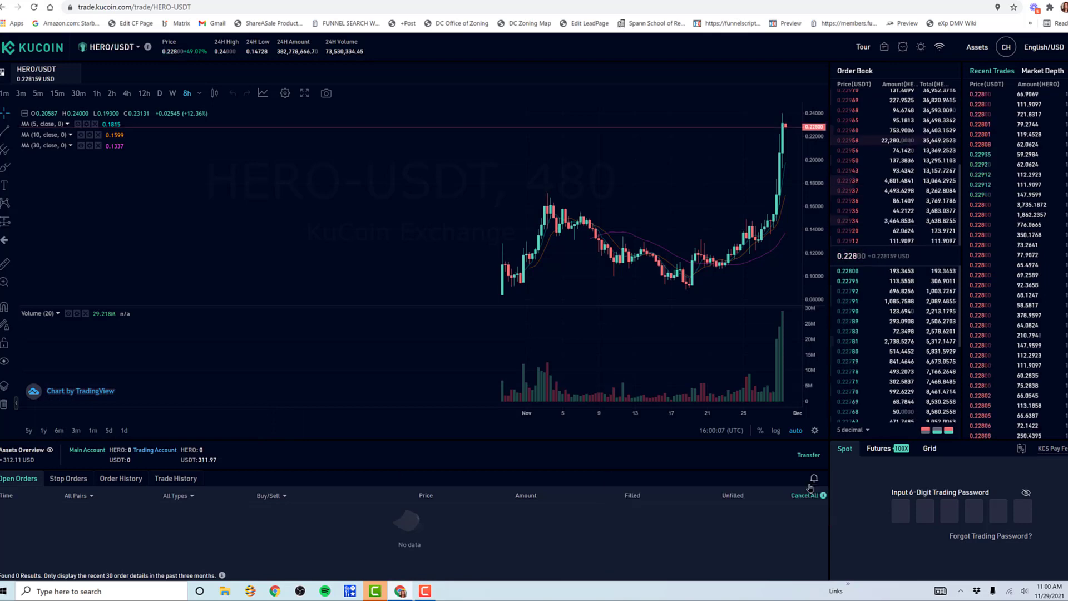
click(902, 510)
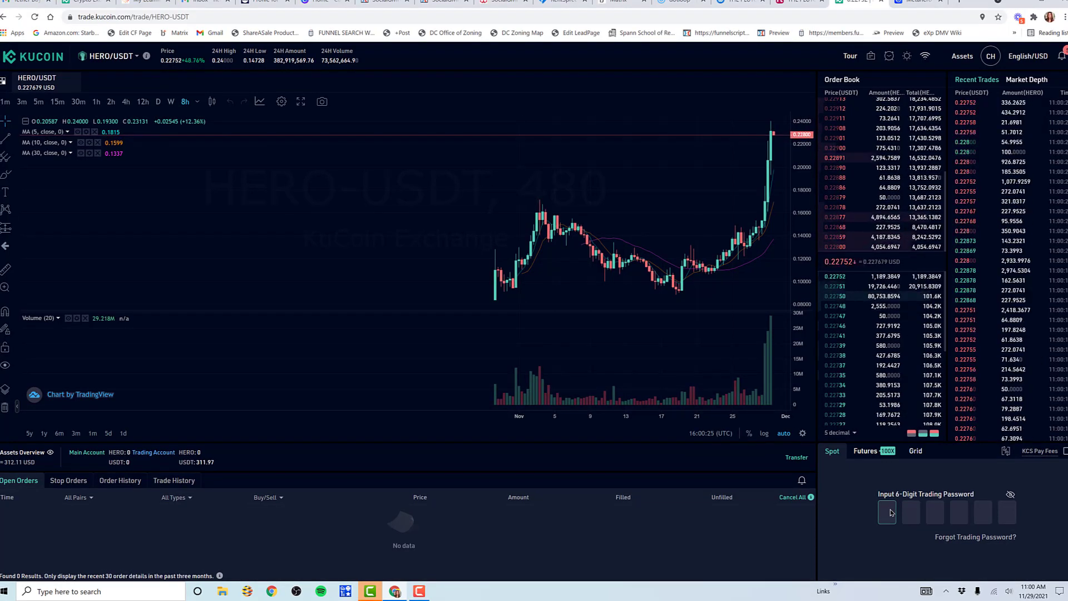
text(*****)
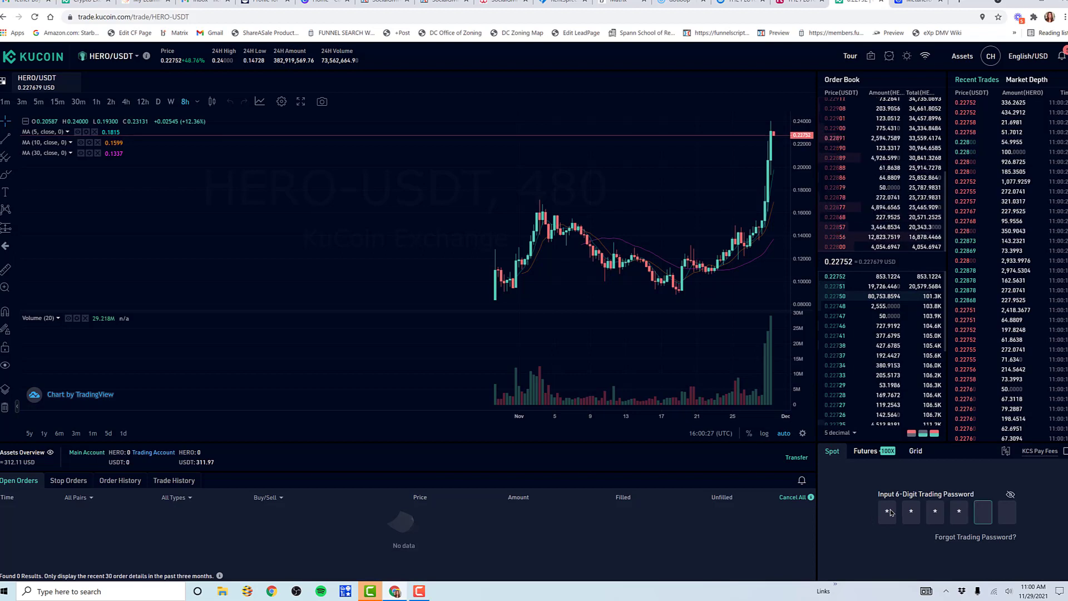
text(*)
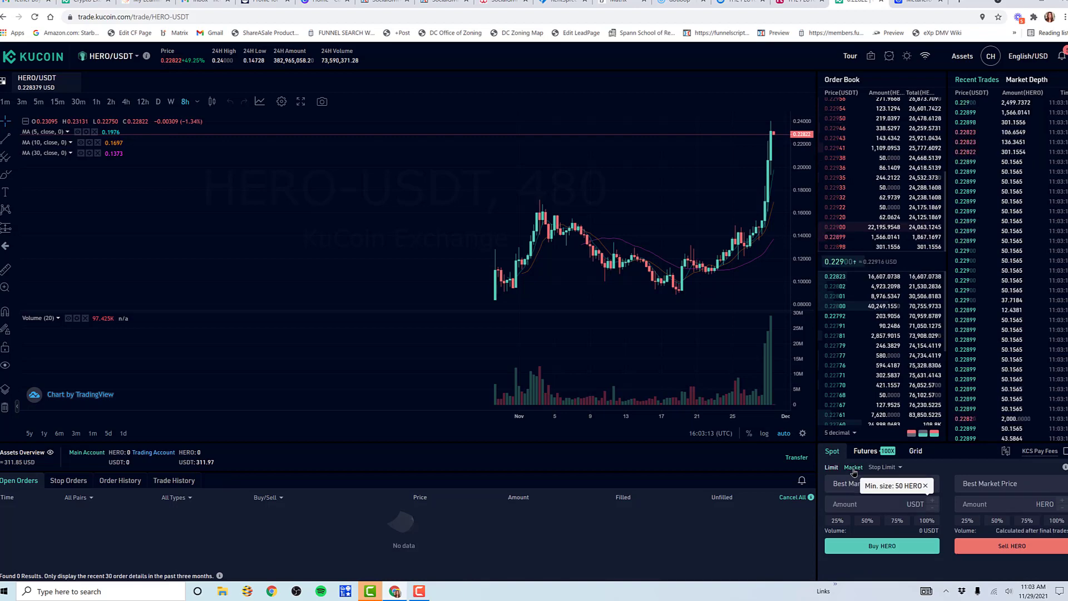
- Place a market buy of HERO using 100% of the USDT balance
click(853, 467)
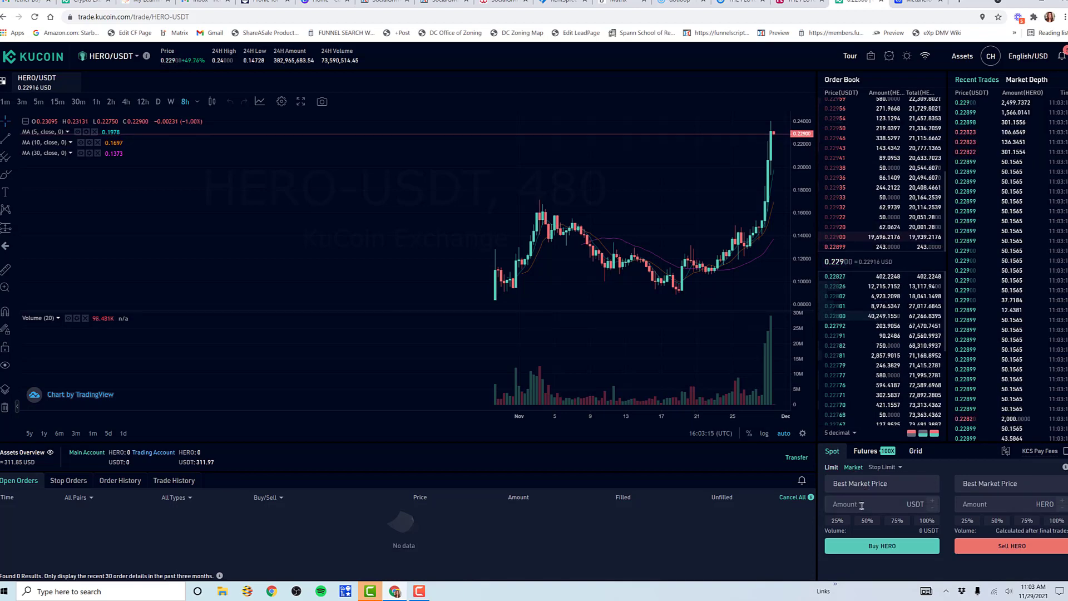
click(927, 521)
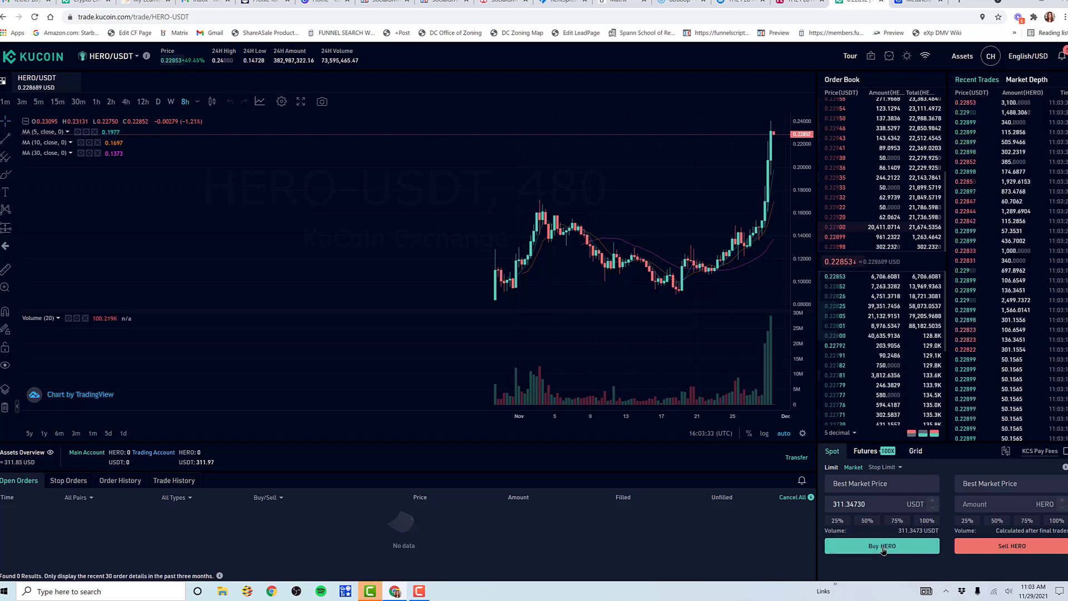
click(882, 548)
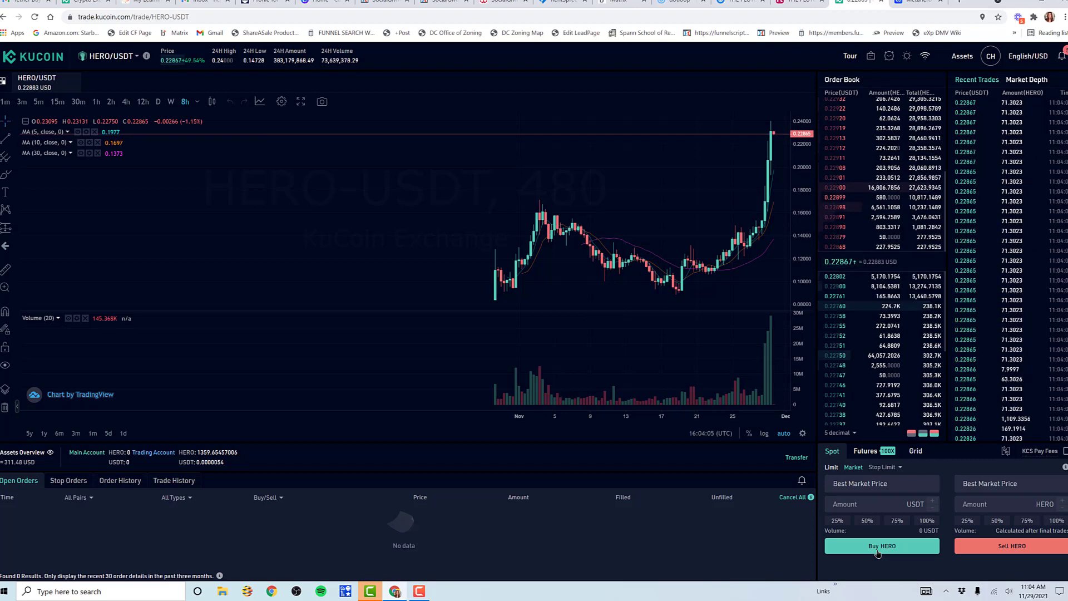
- Show Trade History with the filled buy of 1,359.6545 HERO for 311.34729 USDT
click(927, 520)
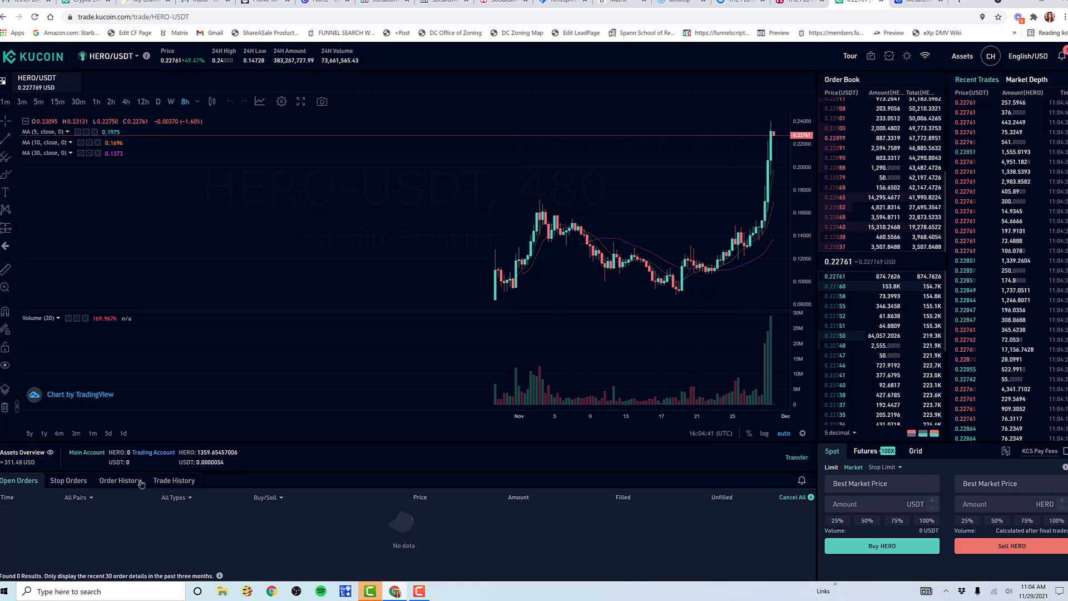
click(166, 481)
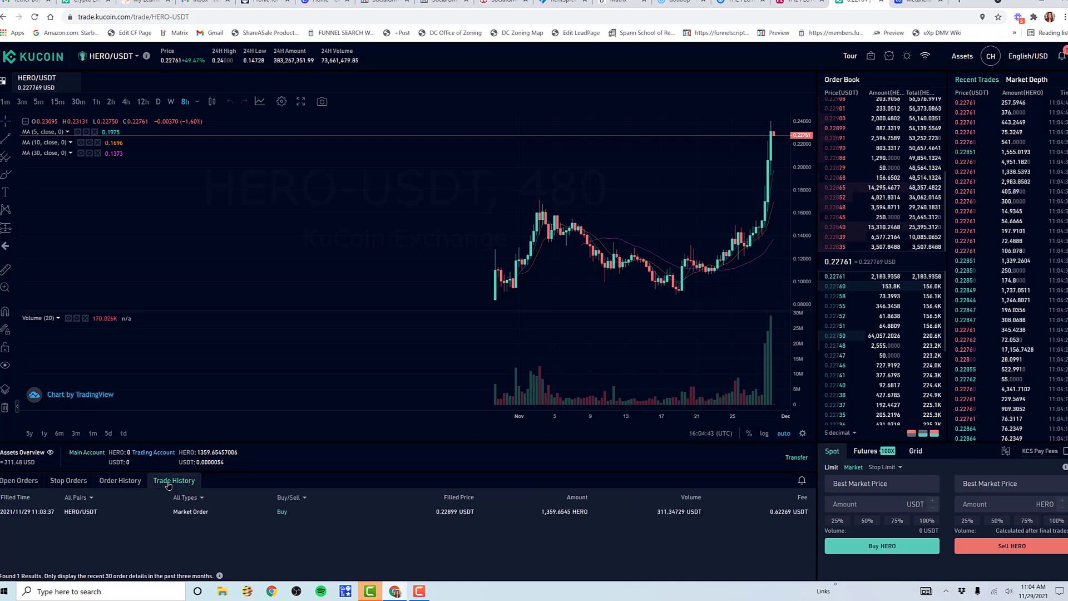